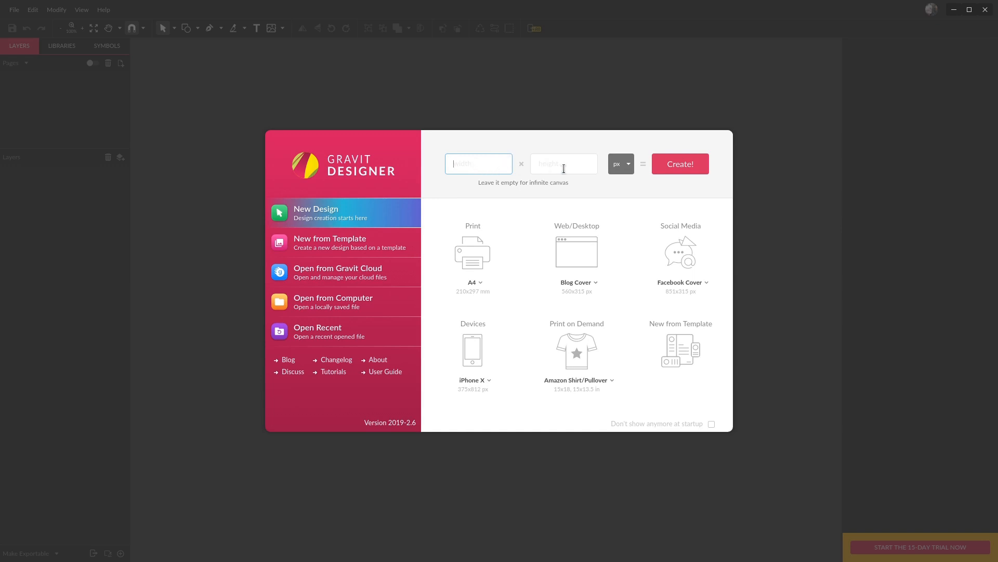
- Create a new design from the Google Pixel 2/XL (411x731 px) preset and rename its page "Sign in page"
{"action": "left_click", "coordinate": [488, 383]}
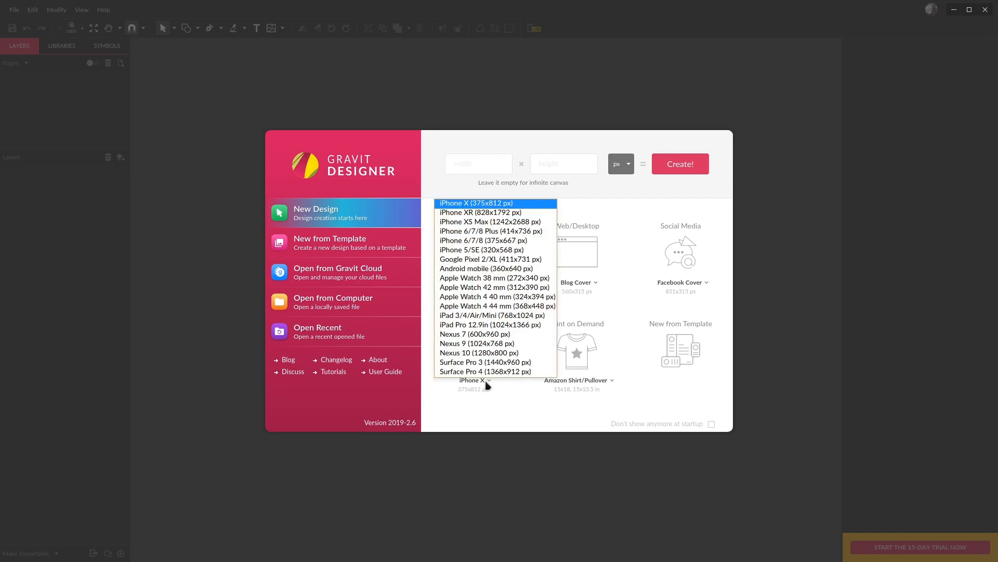
{"action": "left_click", "coordinate": [521, 263]}
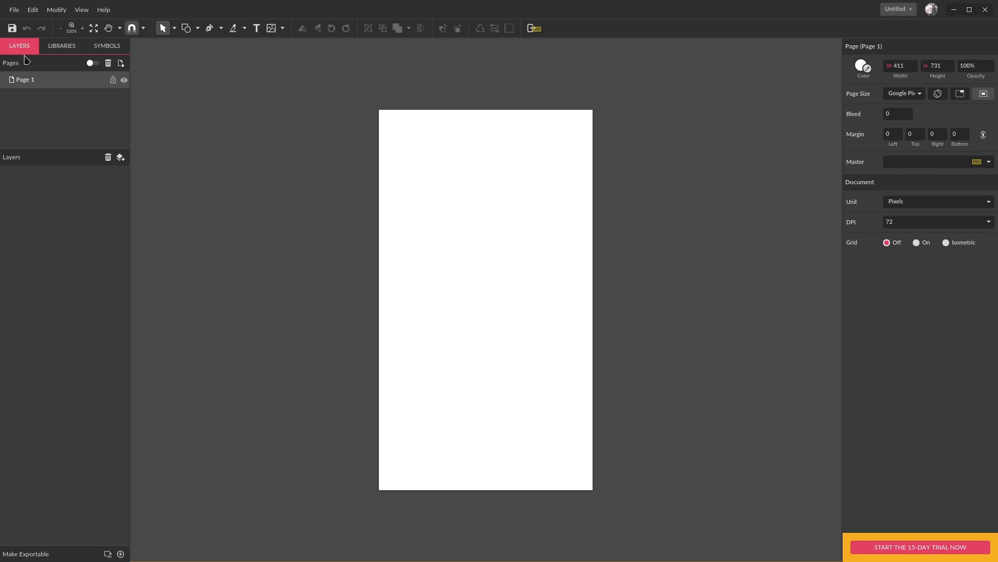
{"action": "double_click", "coordinate": [29, 82]}
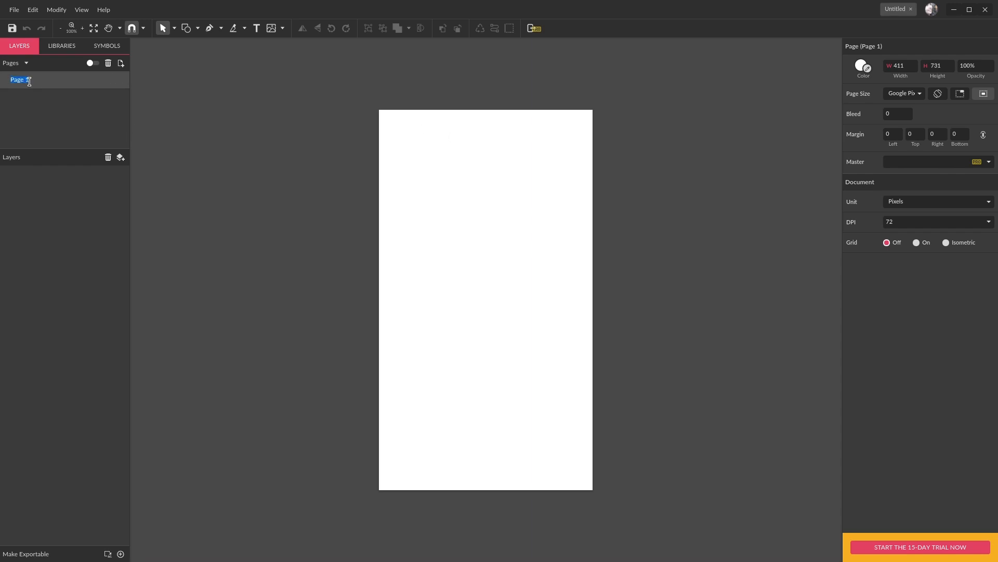
{"action": "type", "text": "Sign in pag"}
{"action": "key", "text": "Return"}
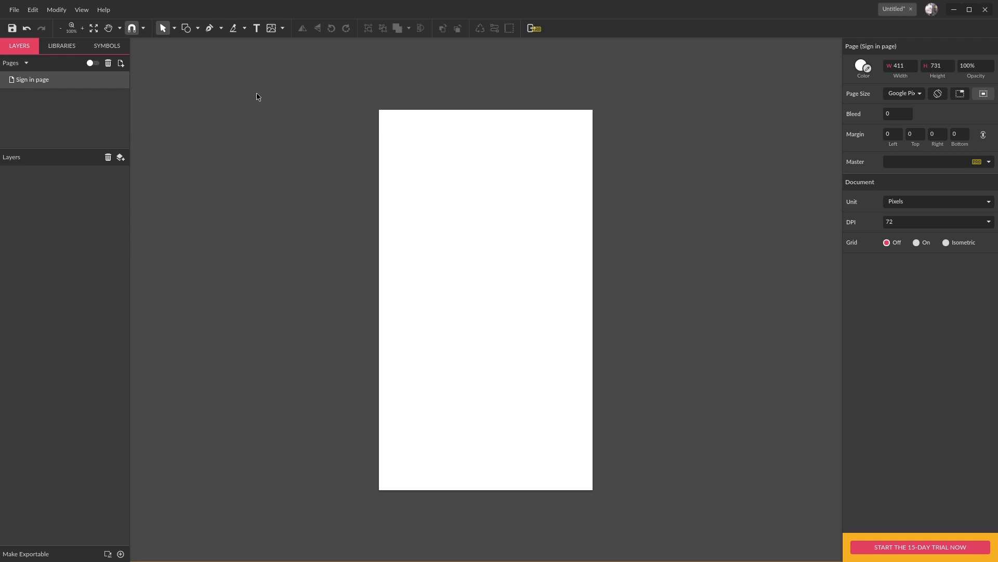
- Draw a rectangle about 117 by 109 px near the top of the page and centre it horizontally
{"action": "left_click", "coordinate": [190, 34]}
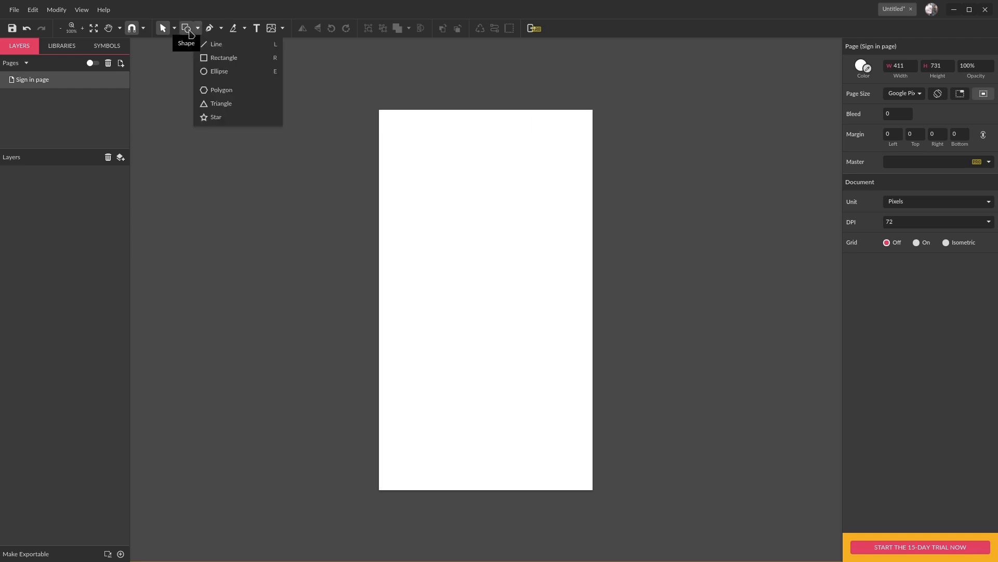
{"action": "left_click", "coordinate": [223, 57]}
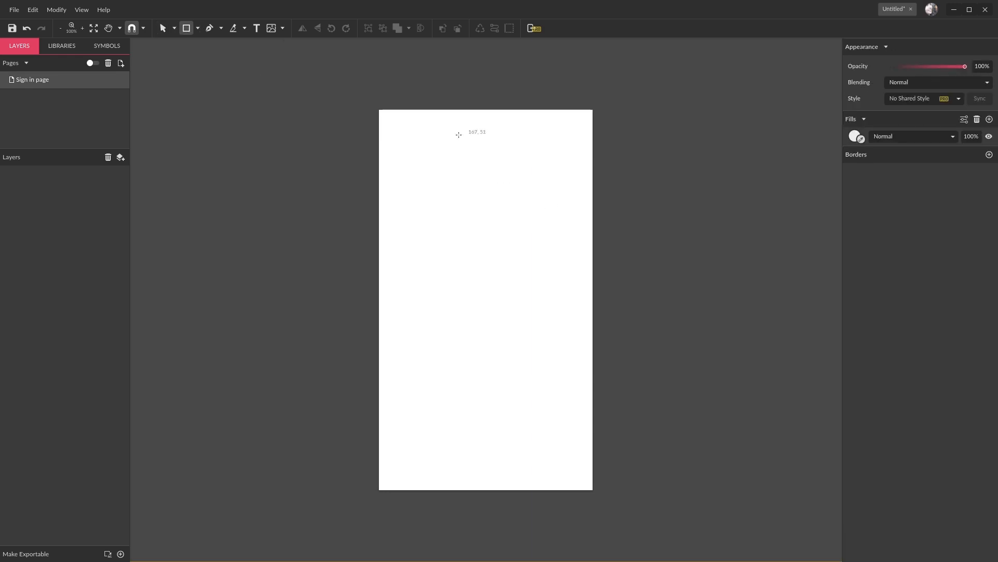
{"action": "left_click_drag", "start_coordinate": [456, 136], "coordinate": [517, 192]}
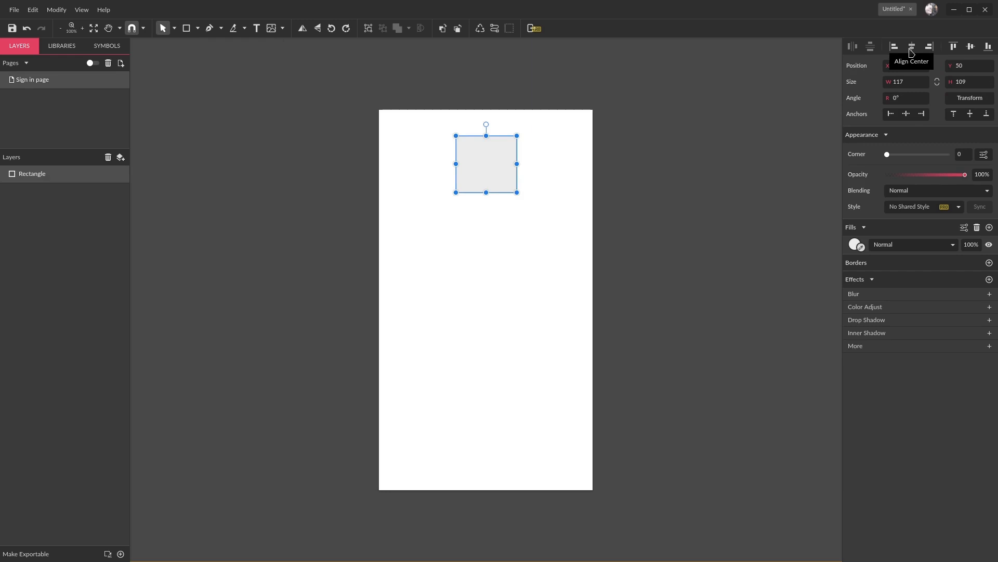
{"action": "left_click", "coordinate": [911, 52]}
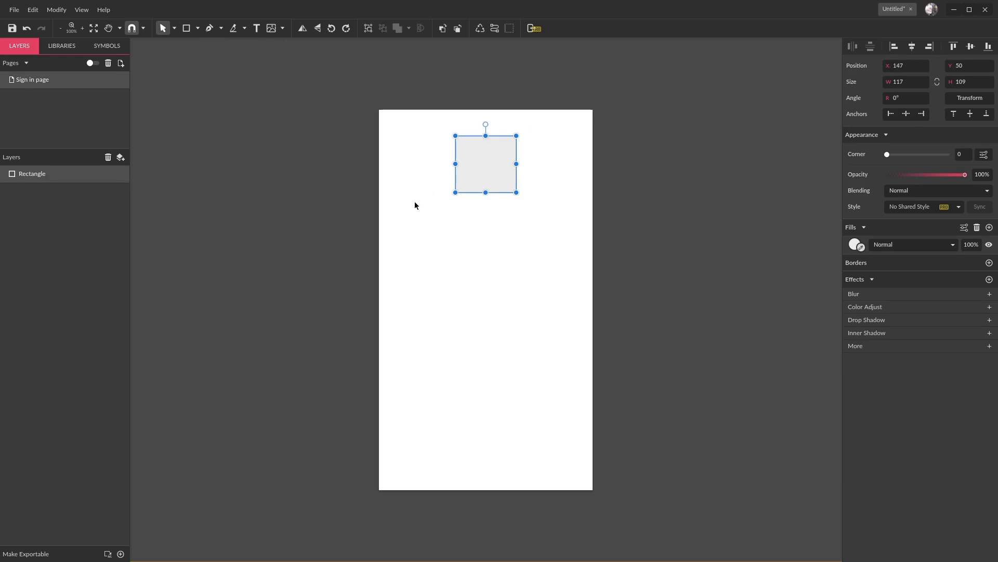
- Draw a horizontally centred rectangle about 320 by 48 px below the first one and place three duplicates down the page
{"action": "left_click", "coordinate": [187, 29]}
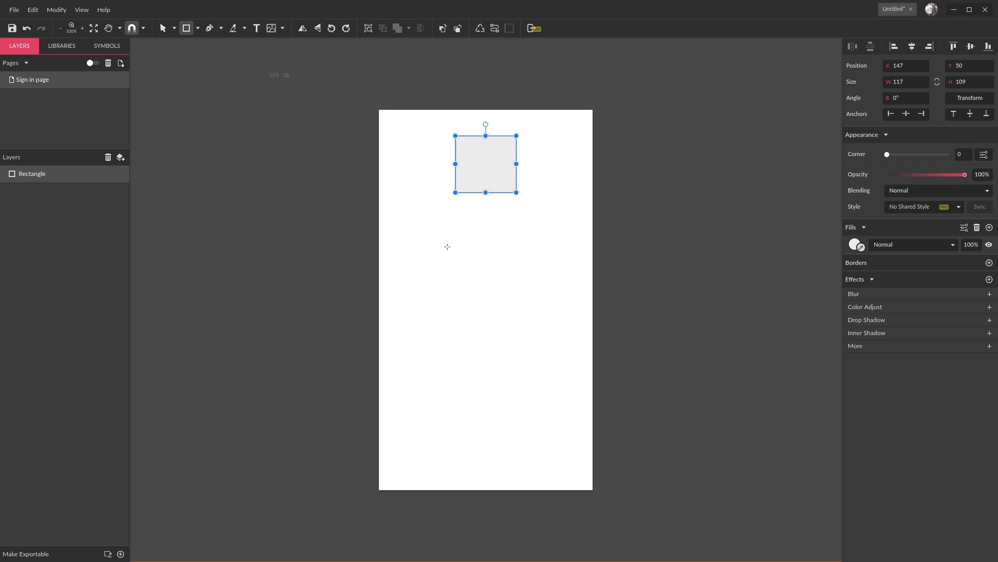
{"action": "mouse_move", "coordinate": [400, 216]}
{"action": "left_mouse_down"}
{"action": "mouse_move", "coordinate": [502, 251]}
{"action": "mouse_move", "coordinate": [577, 252]}
{"action": "mouse_move", "coordinate": [567, 241]}
{"action": "left_mouse_up"}
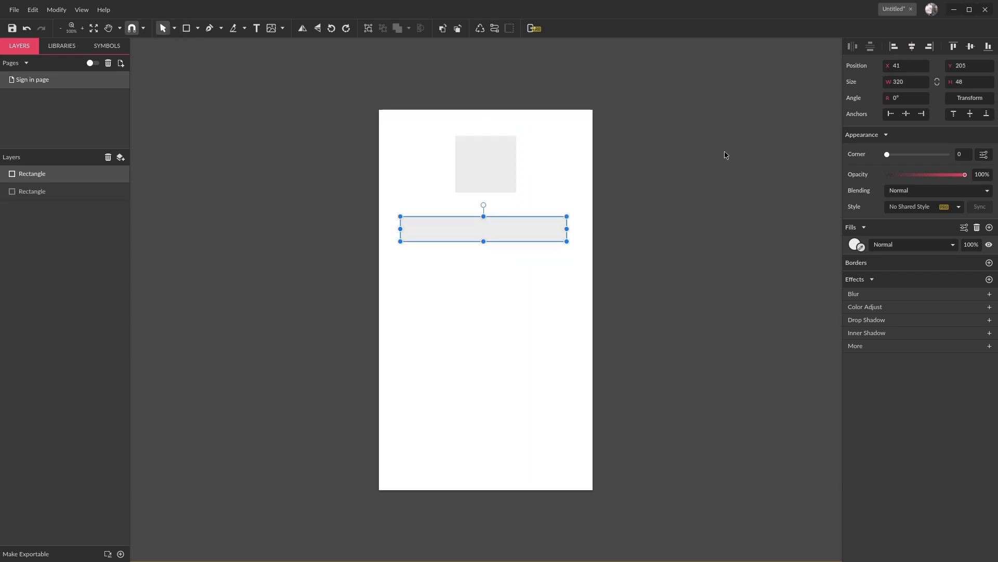
{"action": "left_click", "coordinate": [912, 47]}
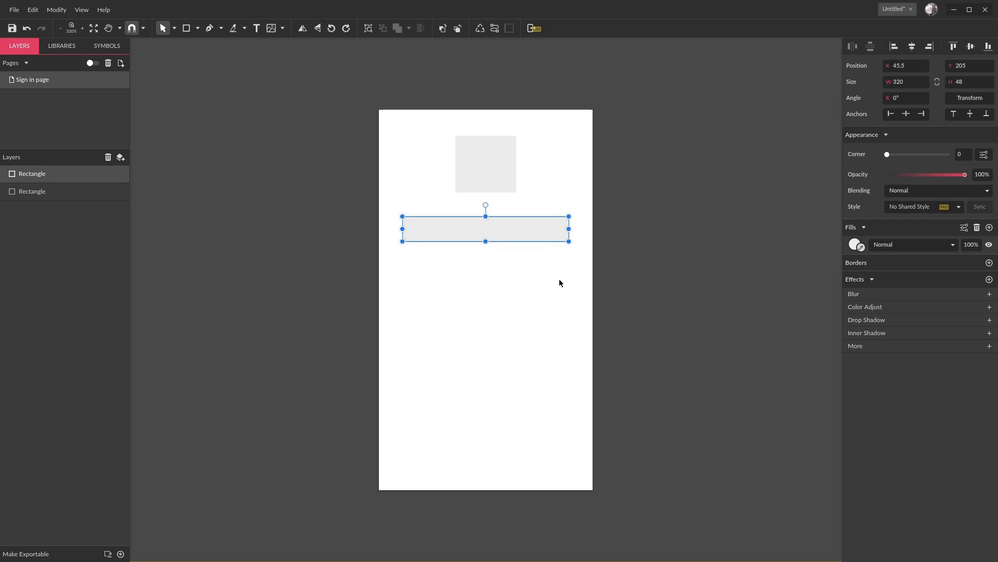
{"action": "left_click_drag", "start_coordinate": [483, 234], "coordinate": [494, 369]}
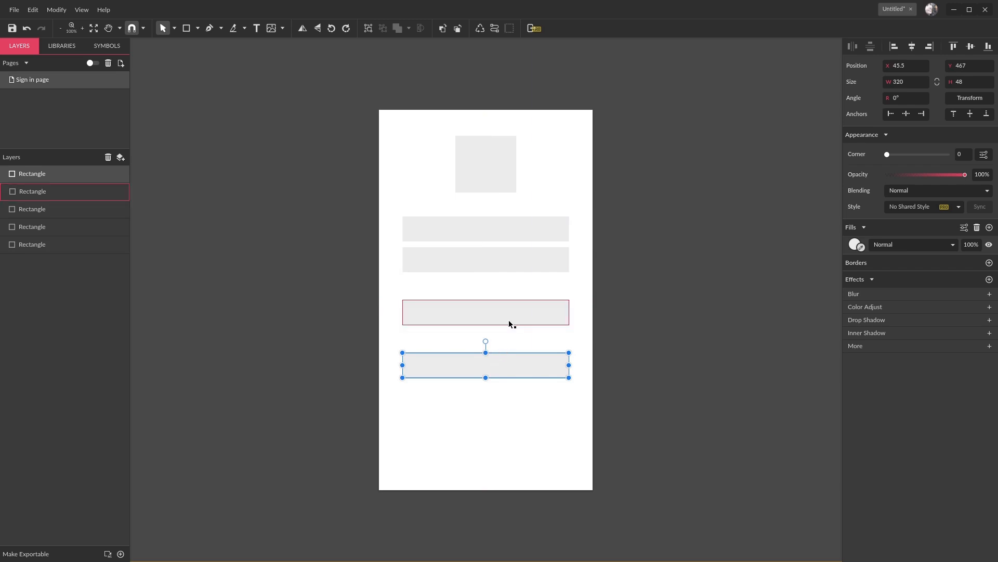
{"action": "left_click", "coordinate": [379, 145]}
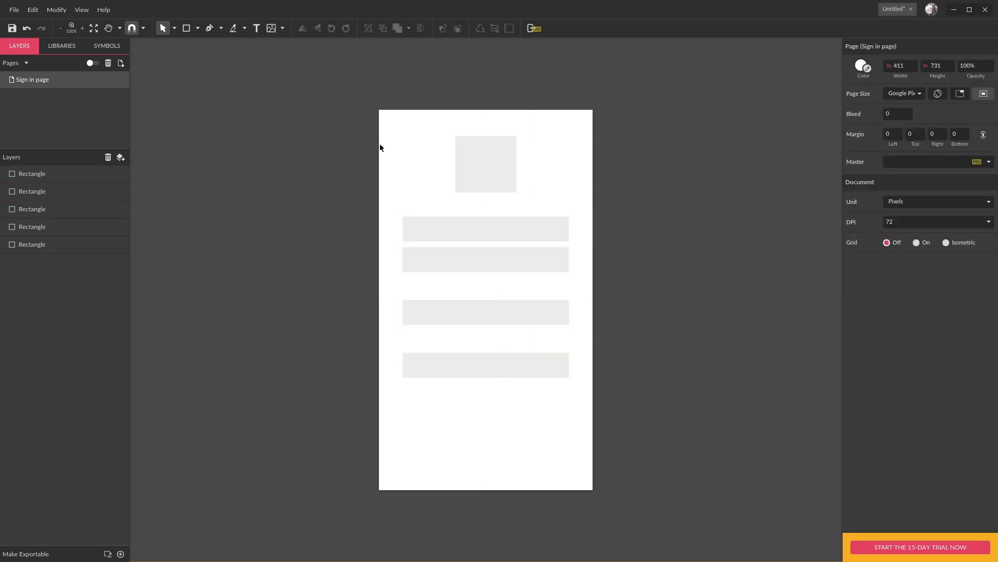
- Add the text "Email address" on the uppermost wide rectangle
{"action": "left_click", "coordinate": [256, 28]}
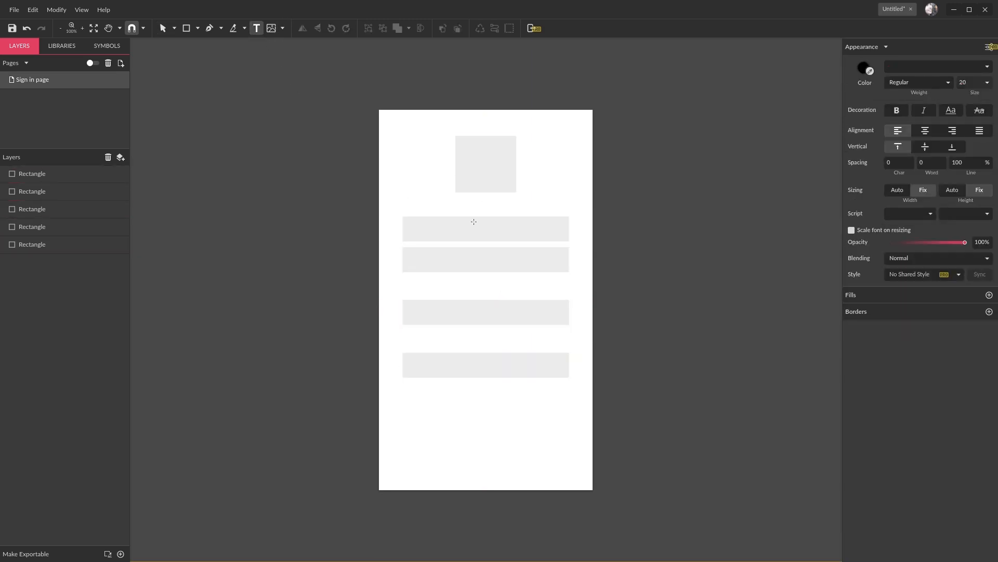
{"action": "left_click", "coordinate": [425, 227]}
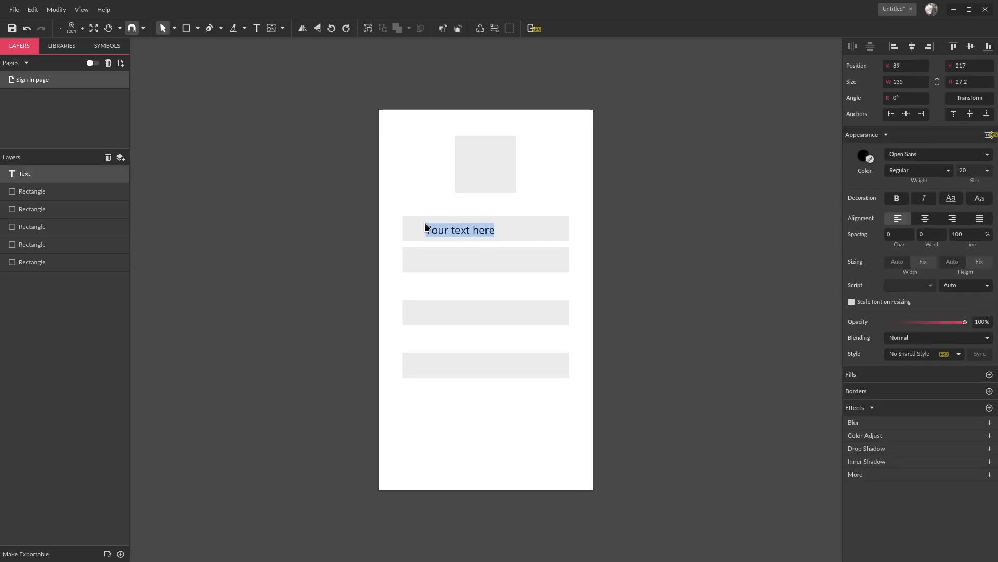
{"action": "type", "text": "Email address"}
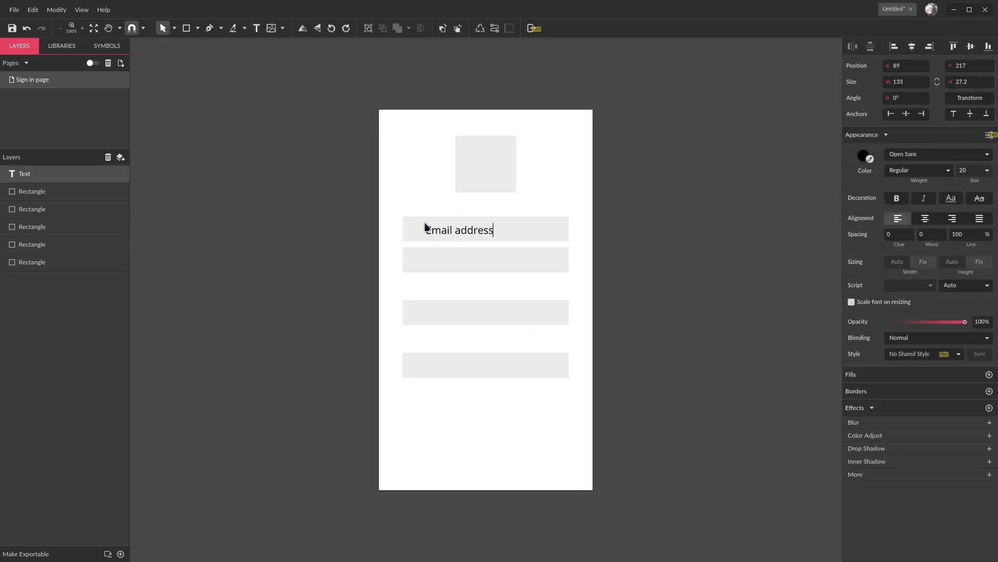
{"action": "key", "text": "Escape"}
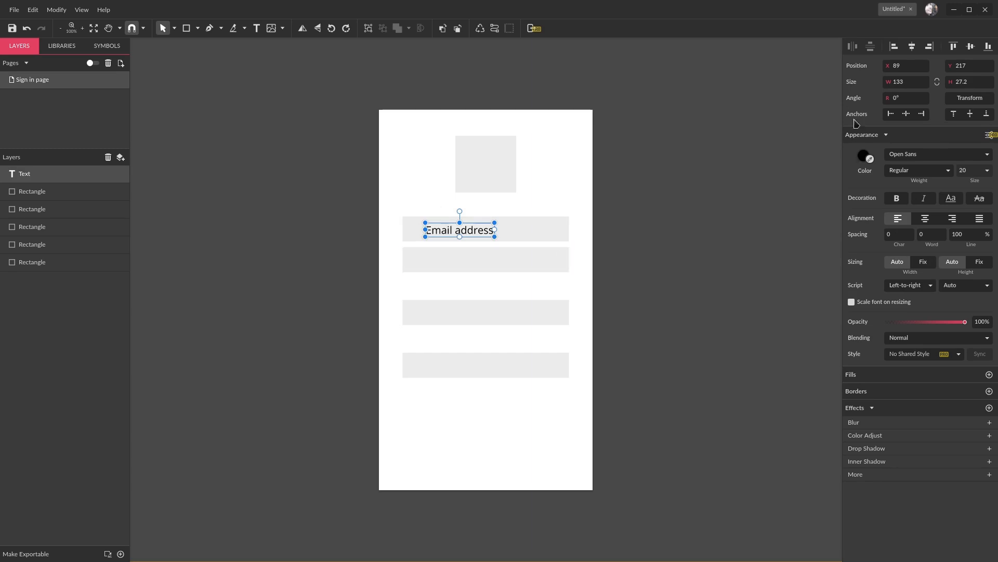
- Shift the "Email address" text horizontally to X 59, just inside the left end of its rectangle
{"action": "key", "text": "shift+Left"}
{"action": "key", "text": "shift+Left"}
{"action": "key", "text": "shift+Left"}
{"action": "key", "text": "shift+Left"}
{"action": "key", "text": "shift+Left"}
{"action": "key", "text": "shift+Left"}
{"action": "key", "text": "shift+Left"}
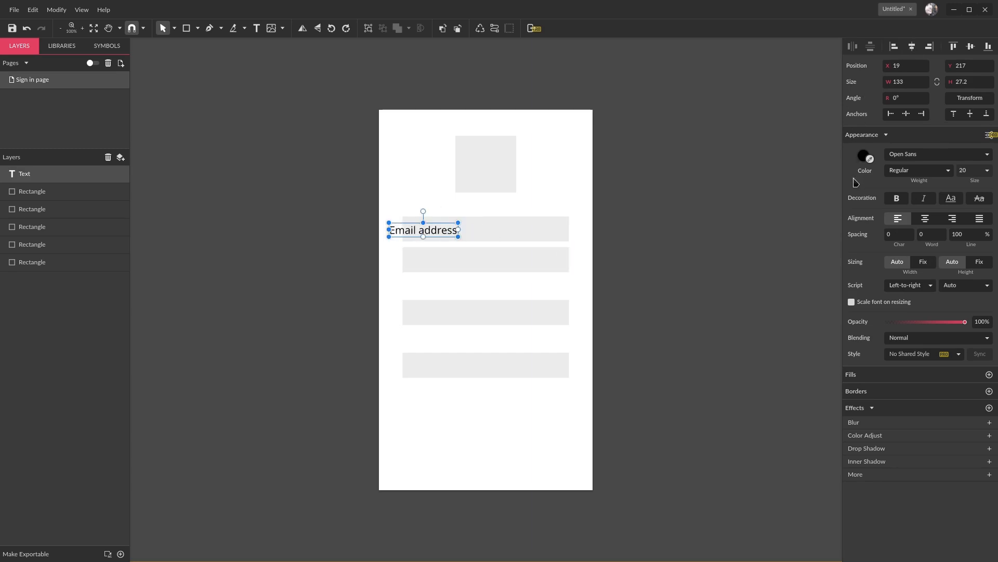
{"action": "key", "text": "shift+Right"}
{"action": "key", "text": "shift+Right"}
{"action": "key", "text": "shift+Right"}
{"action": "key", "text": "shift+Right"}
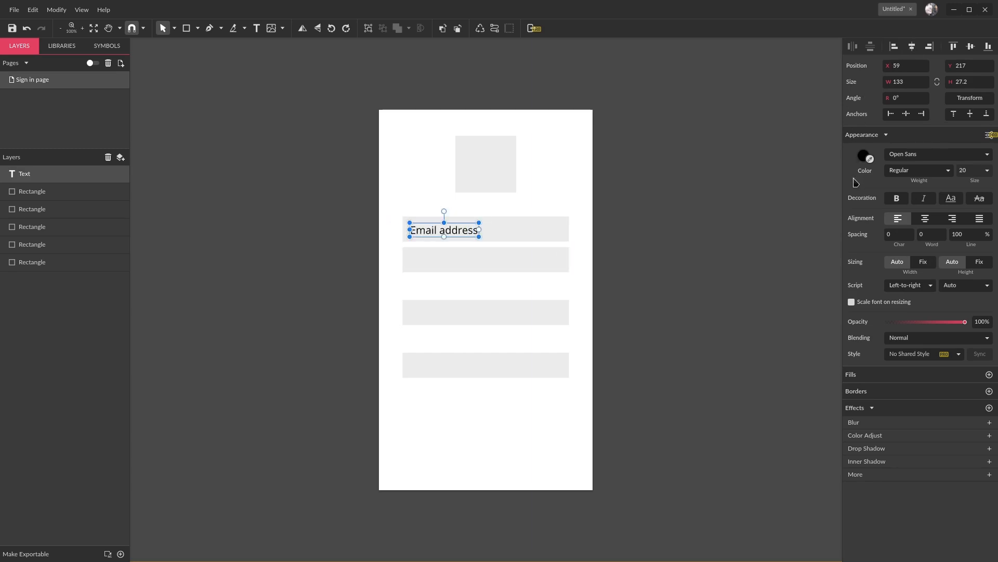
- Duplicate the "Email address" text onto the second wide rectangle at X 63 and change the copy to "Password"
{"action": "left_click_drag", "start_coordinate": [444, 230], "coordinate": [446, 263]}
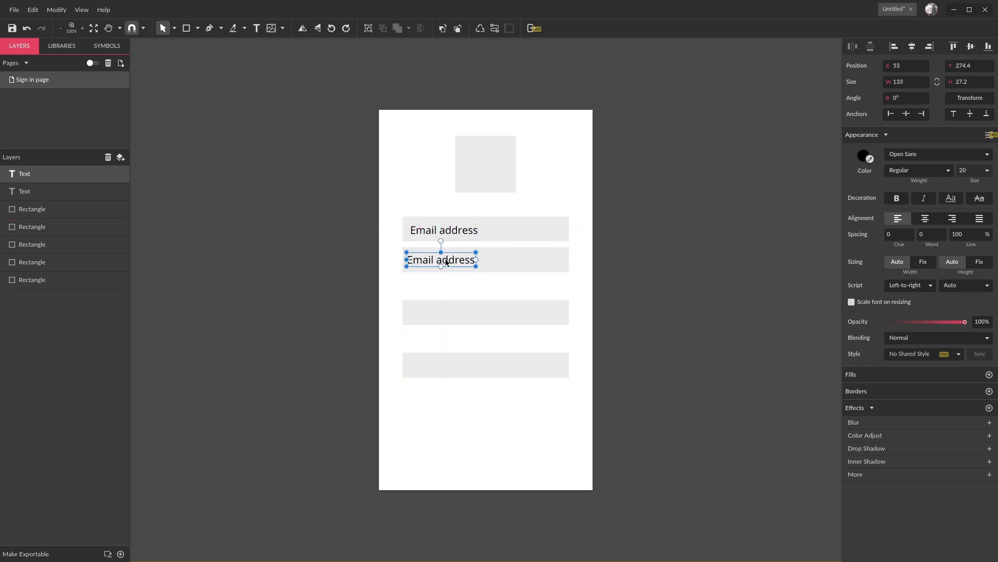
{"action": "key", "text": "shift+Right"}
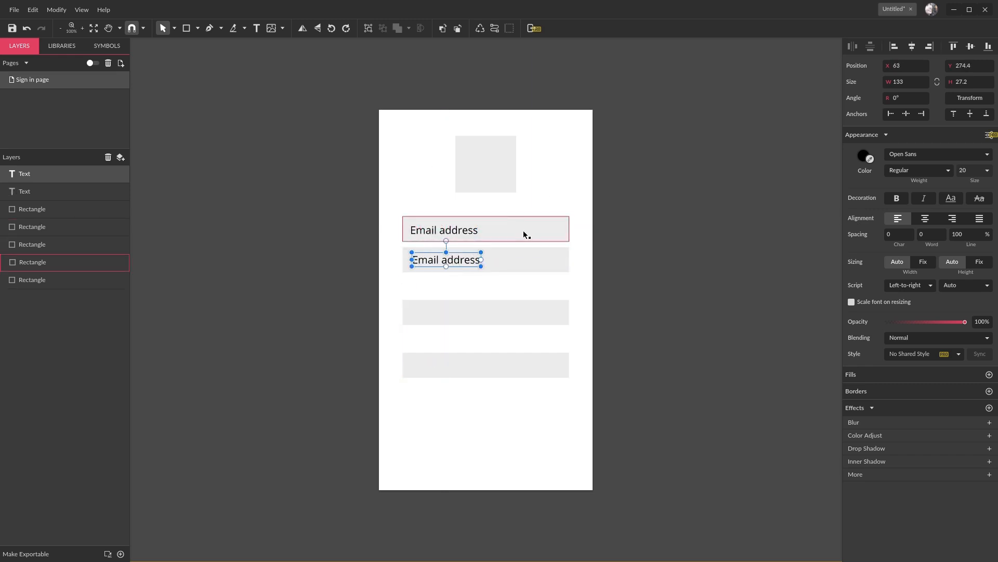
{"action": "double_click", "coordinate": [437, 260]}
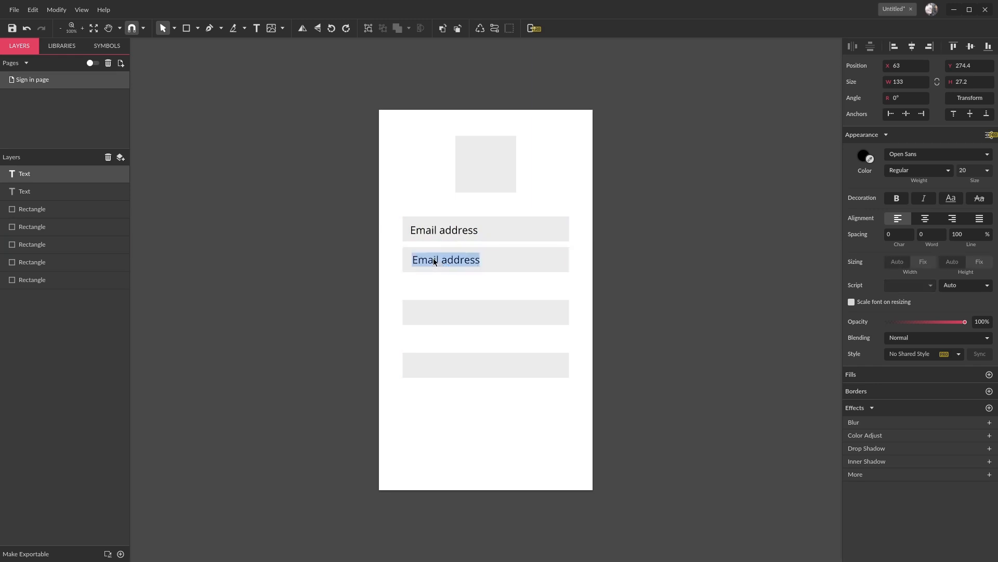
{"action": "type", "text": "Password"}
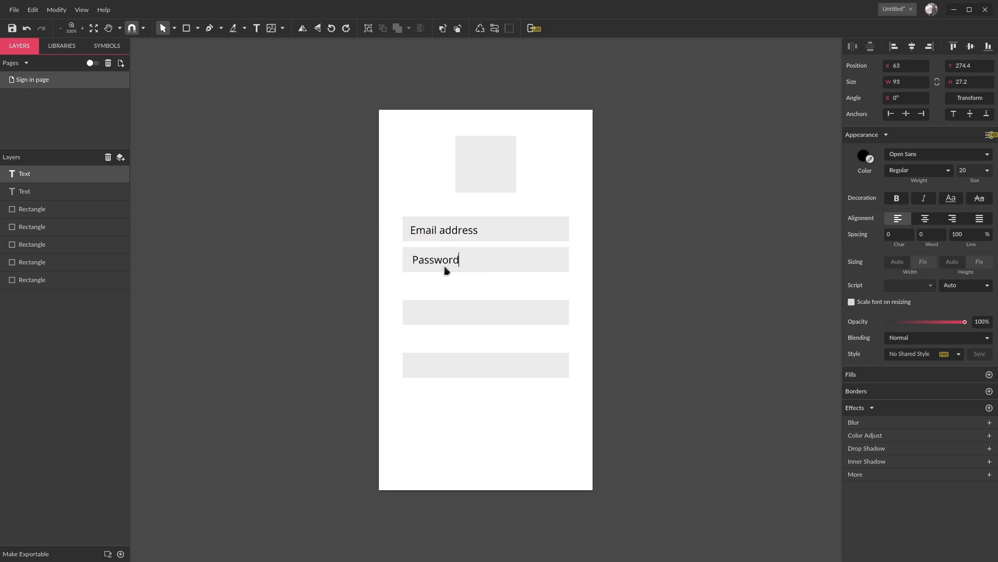
- Duplicate the "Password" text onto the third wide rectangle, change the copy to "Sign in" and centre it horizontally
{"action": "left_click_drag", "start_coordinate": [437, 260], "coordinate": [478, 316]}
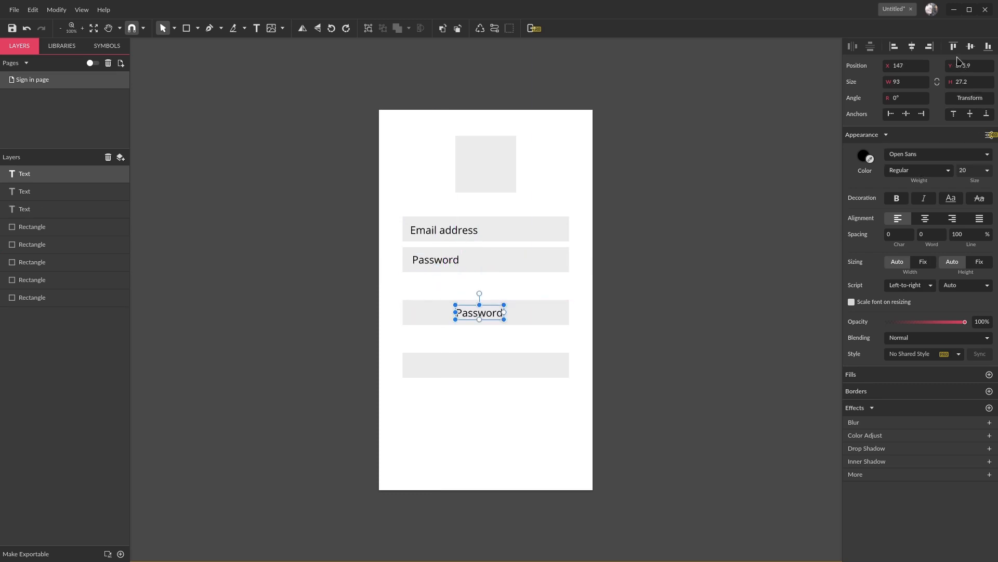
{"action": "left_click", "coordinate": [915, 49]}
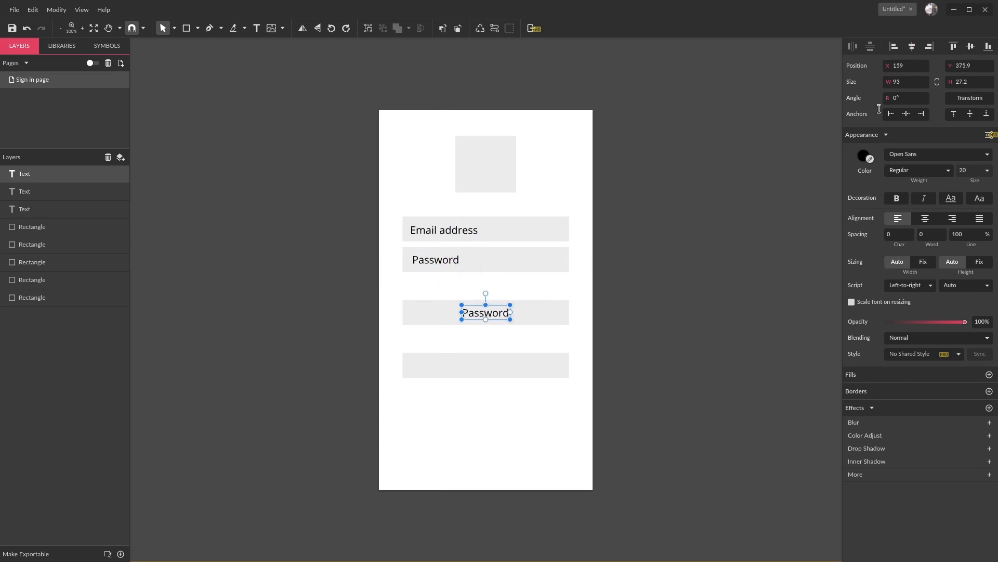
{"action": "double_click", "coordinate": [490, 315]}
{"action": "key", "text": "ctrl+a"}
{"action": "type", "text": "Sign in"}
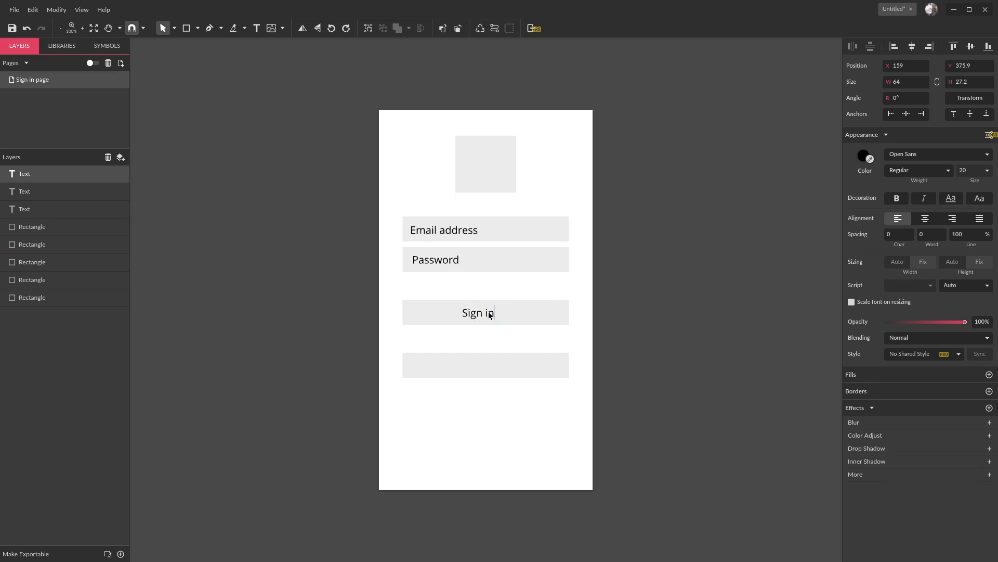
{"action": "left_click", "coordinate": [912, 48]}
{"action": "key", "text": "Escape"}
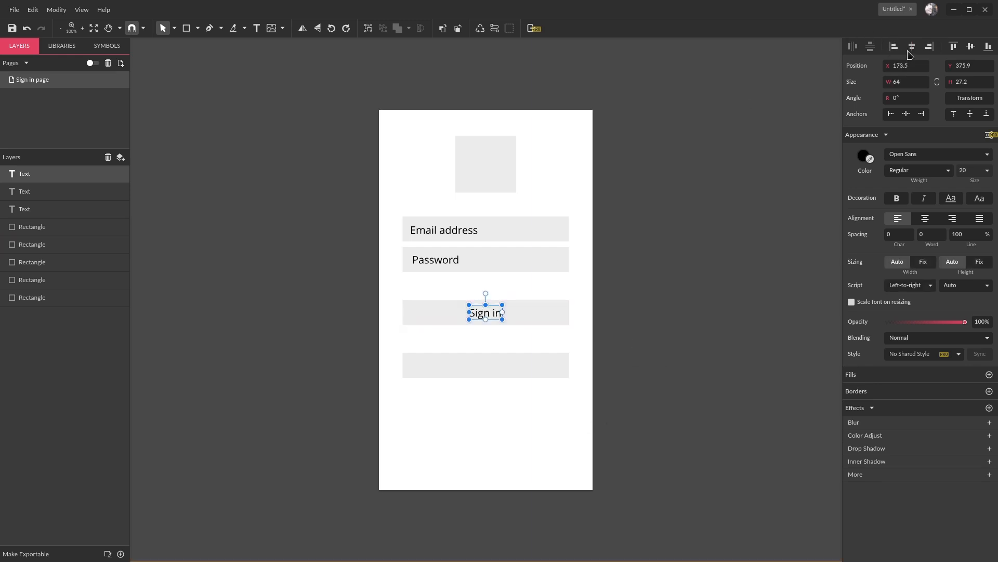
- Duplicate the "Sign in" text onto the lowest rectangle, extend it to "Sign in With Google" and centre it horizontally
{"action": "left_click", "coordinate": [691, 335]}
{"action": "left_click_drag", "start_coordinate": [483, 317], "coordinate": [487, 368]}
{"action": "double_click", "coordinate": [487, 367]}
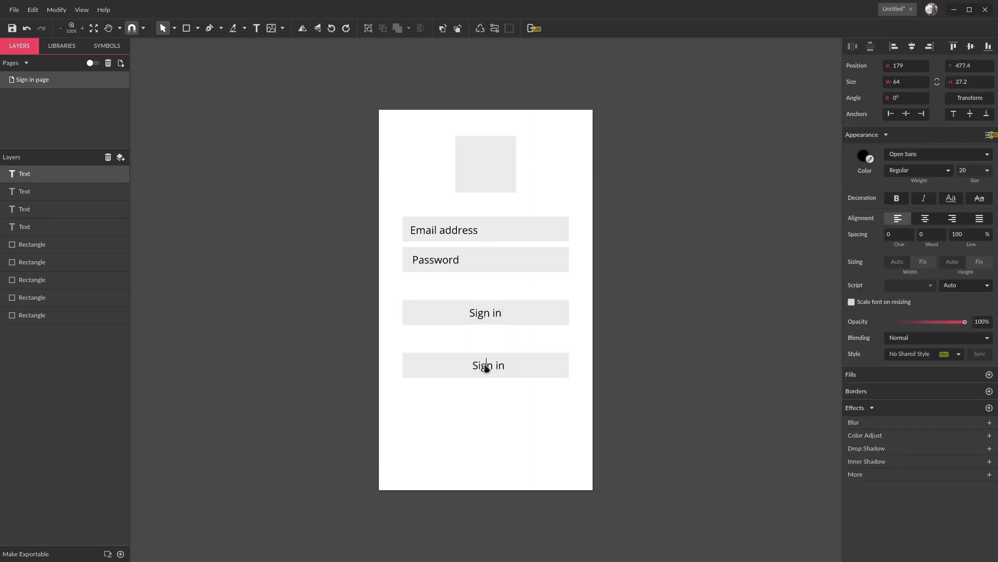
{"action": "type", "text": "With Google"}
{"action": "key", "text": "Escape"}
{"action": "left_click", "coordinate": [910, 49]}
{"action": "left_click", "coordinate": [650, 303]}
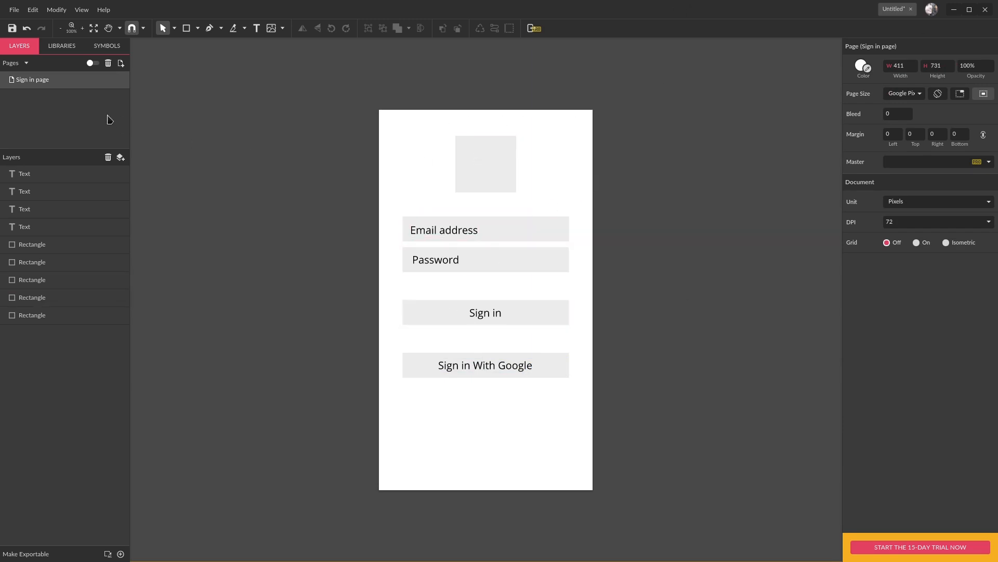
- Add a second page and name it "Sign up Page"
{"action": "left_click", "coordinate": [120, 63]}
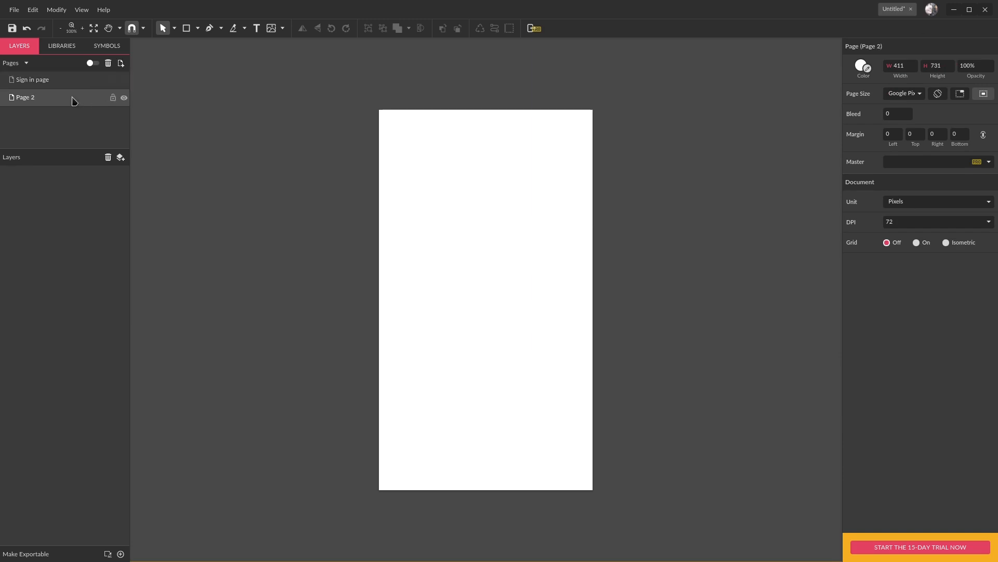
{"action": "double_click", "coordinate": [33, 98]}
{"action": "type", "text": "Si"}
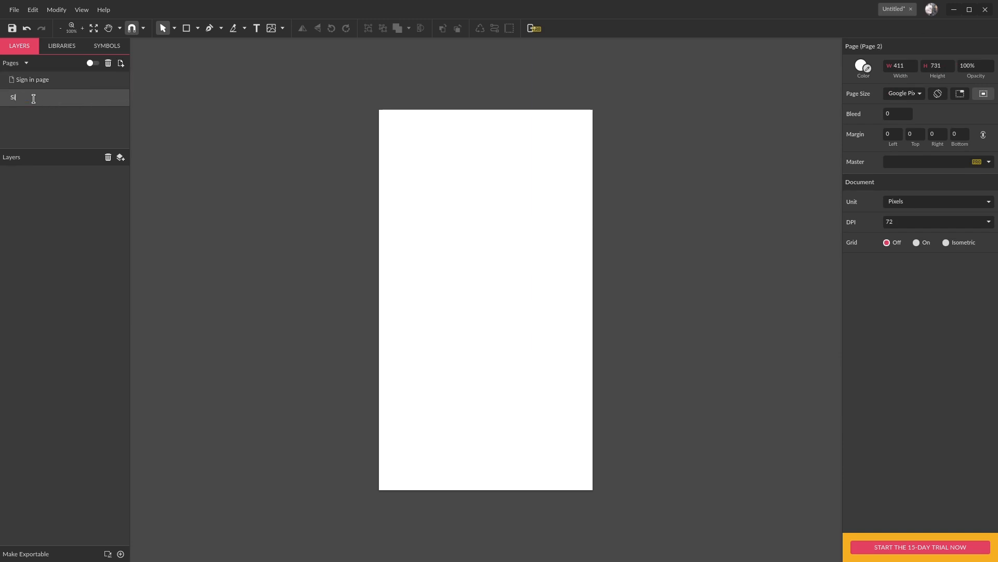
{"action": "type", "text": "gn up Page"}
{"action": "key", "text": "Return"}
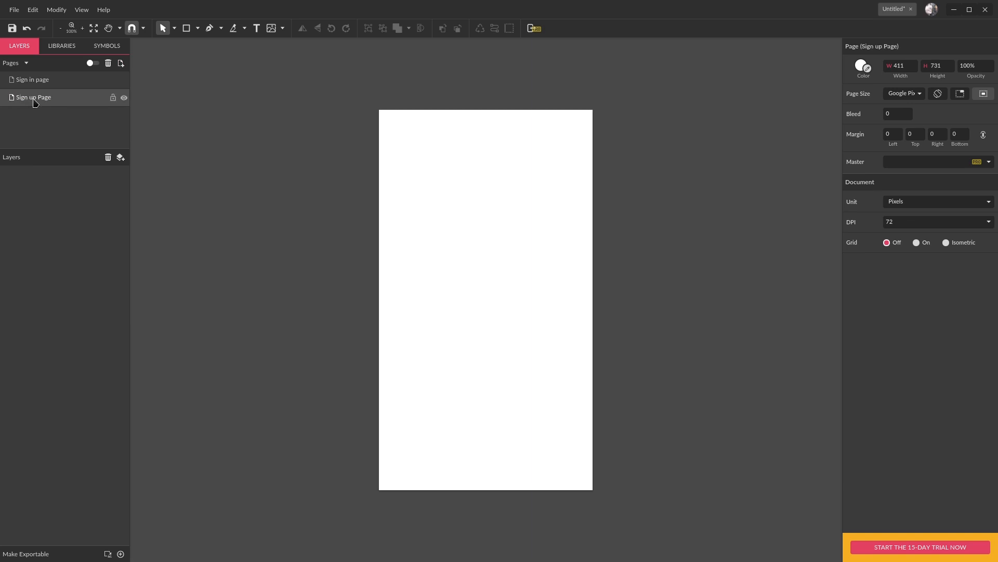
- Copy all objects from the "Sign in page" and paste them onto the "Sign up Page"
{"action": "left_click", "coordinate": [38, 85]}
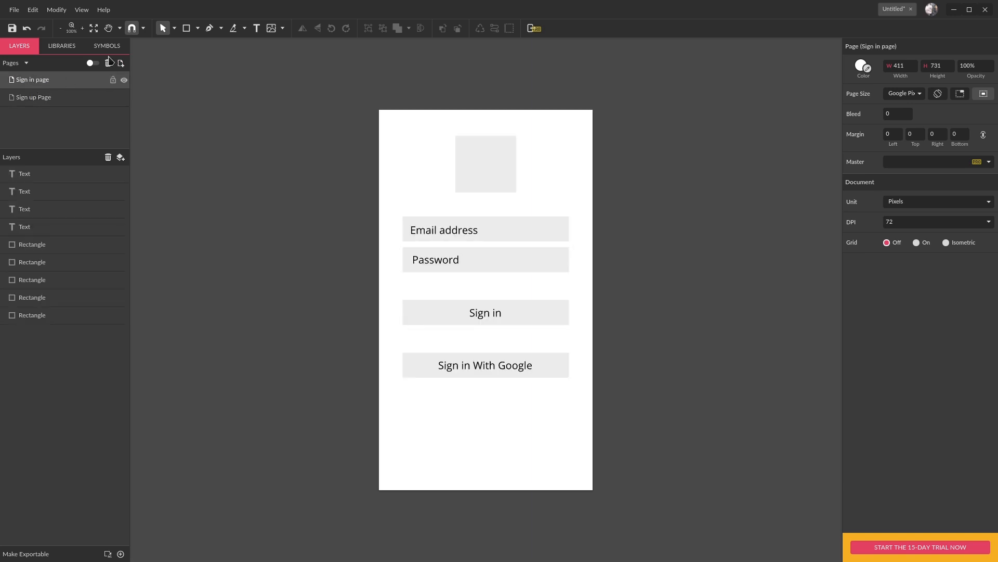
{"action": "key", "text": "ctrl+a"}
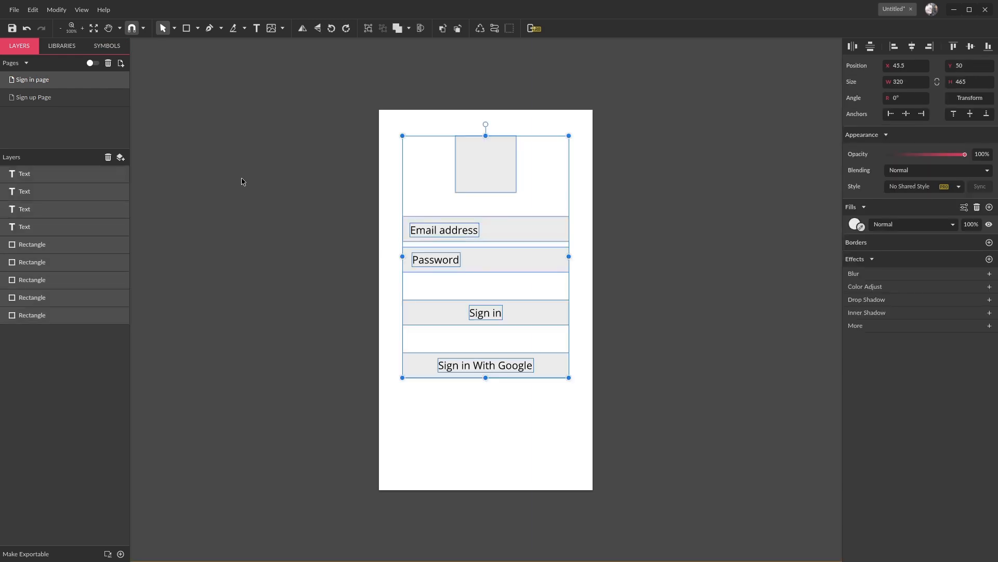
{"action": "left_click", "coordinate": [38, 98]}
{"action": "key", "text": "ctrl+v"}
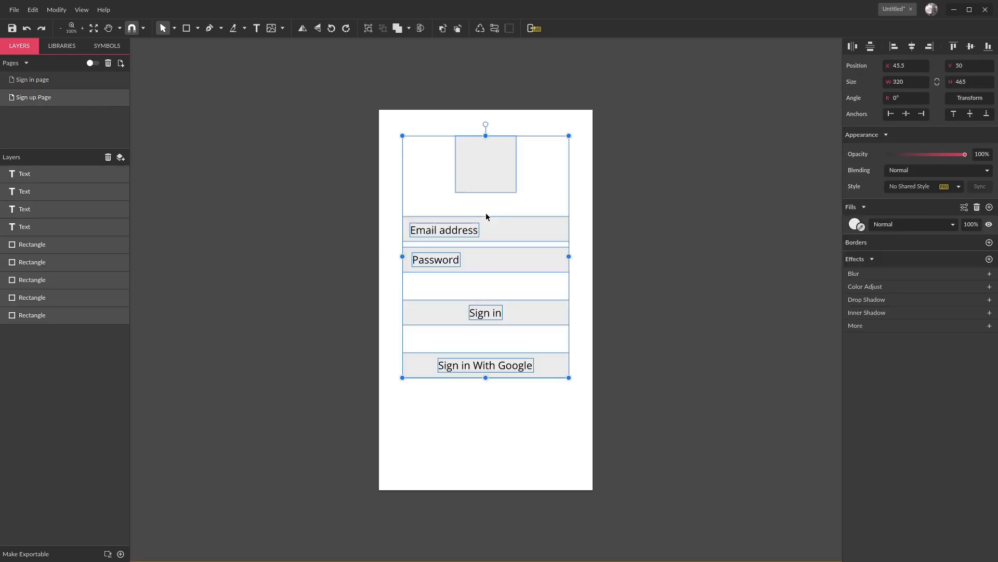
- Move the "Sign in" and "Sign in With Google" buttons with their labels down together by 30 px
{"action": "left_click", "coordinate": [378, 251]}
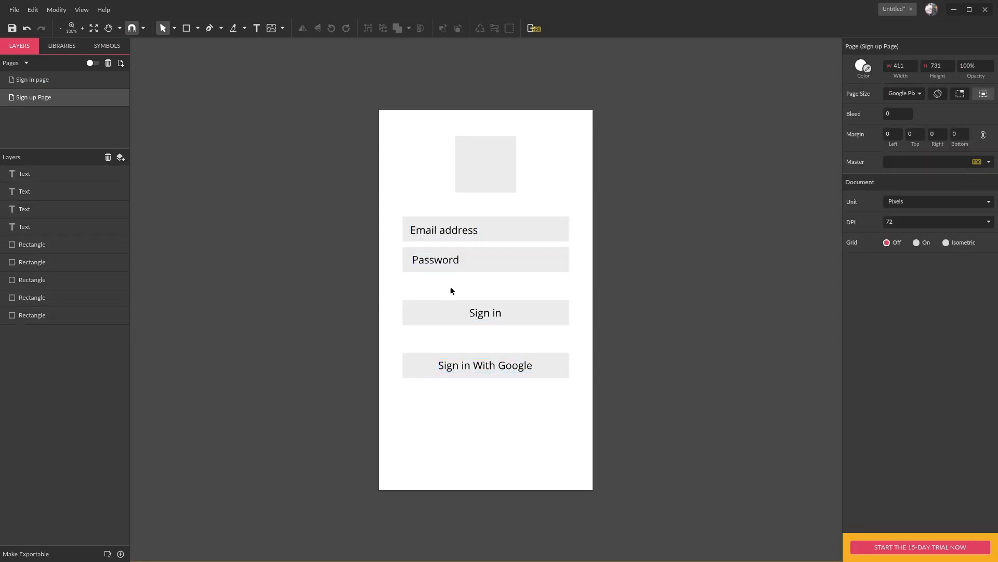
{"action": "left_click_drag", "start_coordinate": [388, 296], "coordinate": [494, 384]}
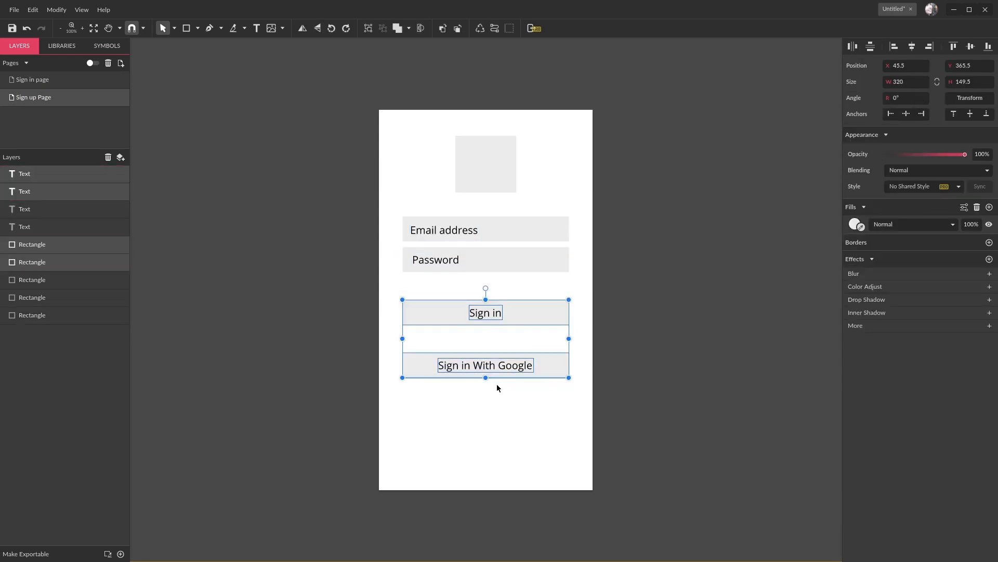
{"action": "key", "text": "shift+Down"}
{"action": "key", "text": "shift+Down"}
{"action": "key", "text": "shift+Down"}
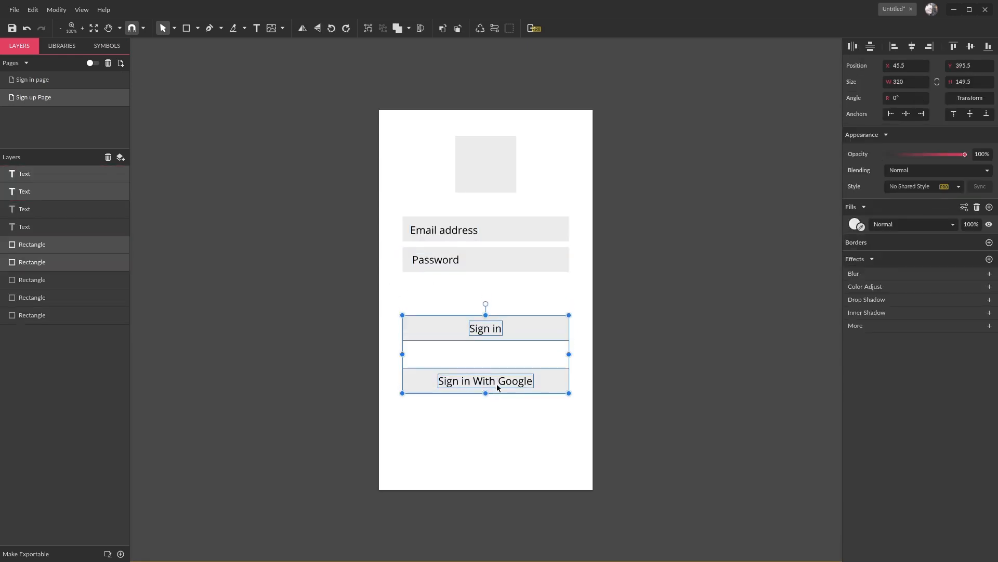
- Change the "Sign in" button label to "Sign Up"
{"action": "left_click", "coordinate": [492, 331]}
{"action": "key", "text": "shift+End"}
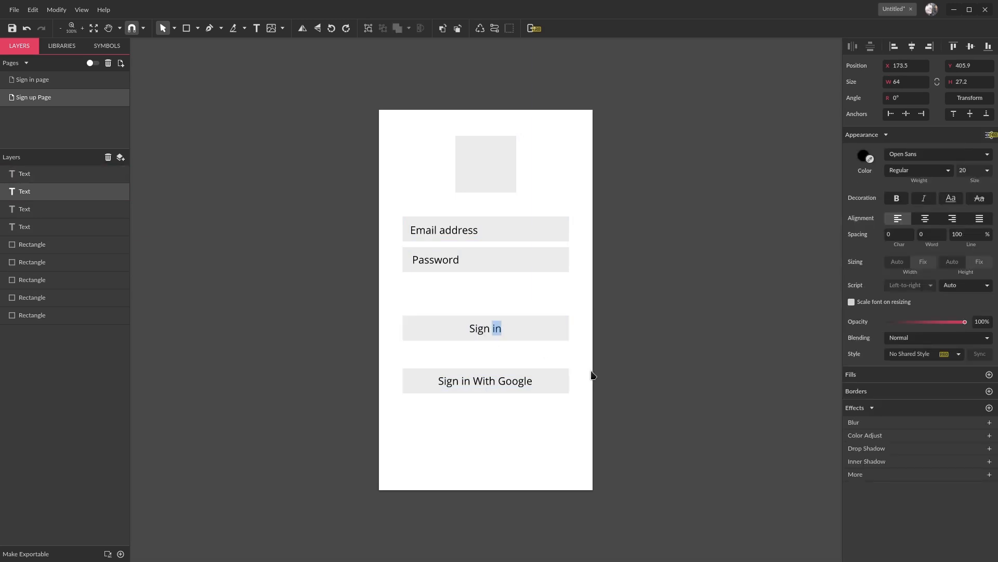
{"action": "type", "text": "Up"}
{"action": "key", "text": "Escape"}
- Duplicate the "Password" field with its text and place the copy directly below the original at Y 325
{"action": "left_click_drag", "start_coordinate": [390, 259], "coordinate": [464, 281]}
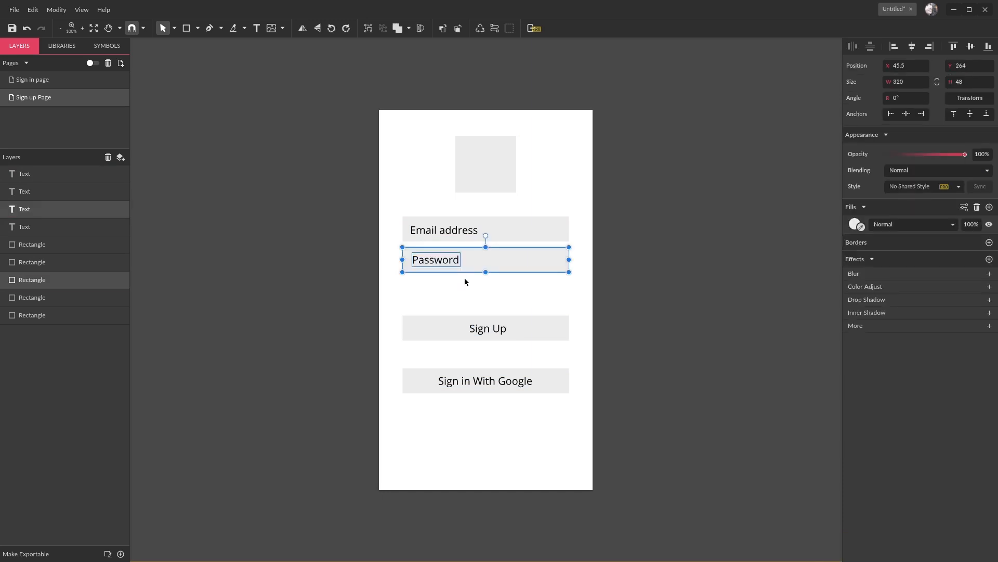
{"action": "key", "text": "Down"}
{"action": "key", "text": "Down"}
{"action": "key", "text": "Down"}
{"action": "key", "text": "Down"}
{"action": "key", "text": "Down"}
{"action": "key", "text": "Down"}
{"action": "key", "text": "Down"}
{"action": "key", "text": "Down"}
{"action": "key", "text": "Down"}
{"action": "key", "text": "Down"}
{"action": "key", "text": "Down"}
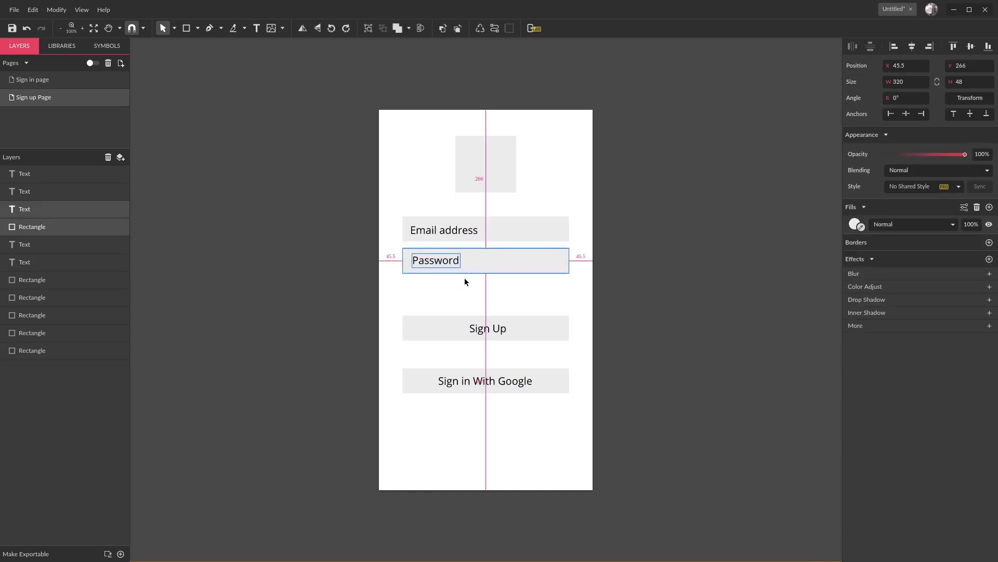
{"action": "key", "text": "shift+Down"}
{"action": "key", "text": "shift+Down"}
{"action": "key", "text": "shift+Down"}
{"action": "key", "text": "shift+Down"}
{"action": "key", "text": "shift+Down"}
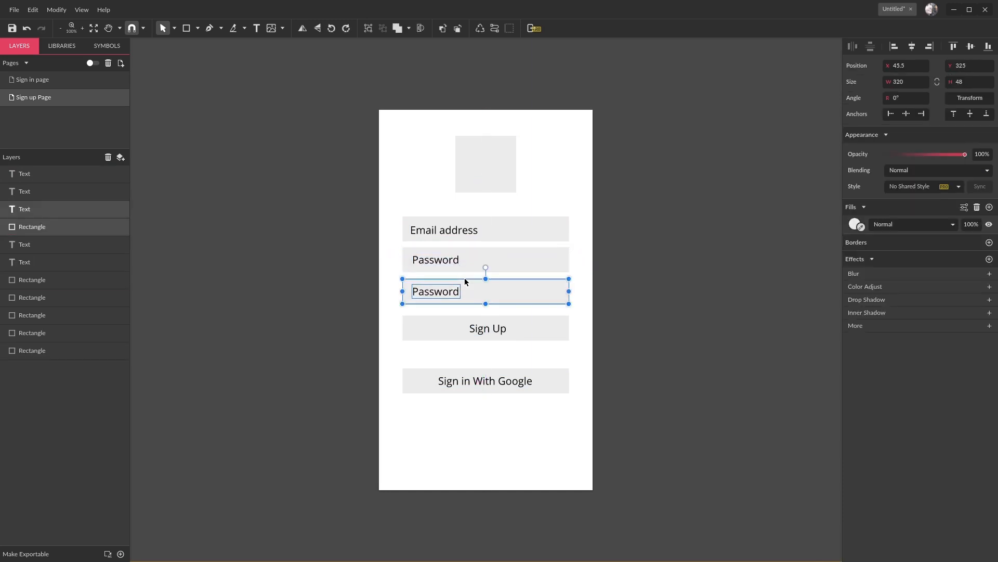
{"action": "key", "text": "shift+Up"}
{"action": "key", "text": "shift+Down"}
{"action": "left_click", "coordinate": [368, 316]}
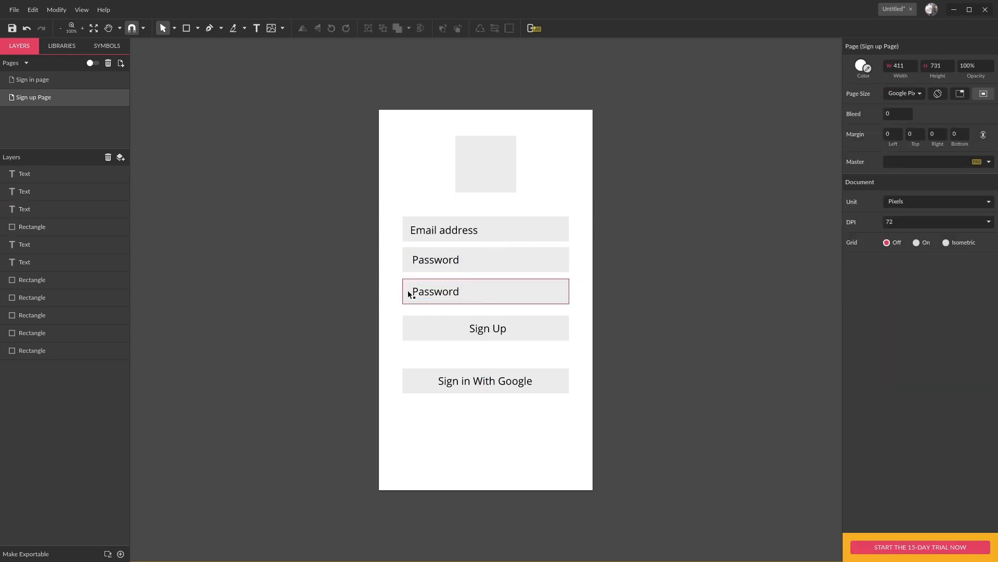
- Change the duplicated field's text to "Confirm password"
{"action": "left_click", "coordinate": [436, 290]}
{"action": "double_click", "coordinate": [435, 292]}
{"action": "type", "text": "Conf"}
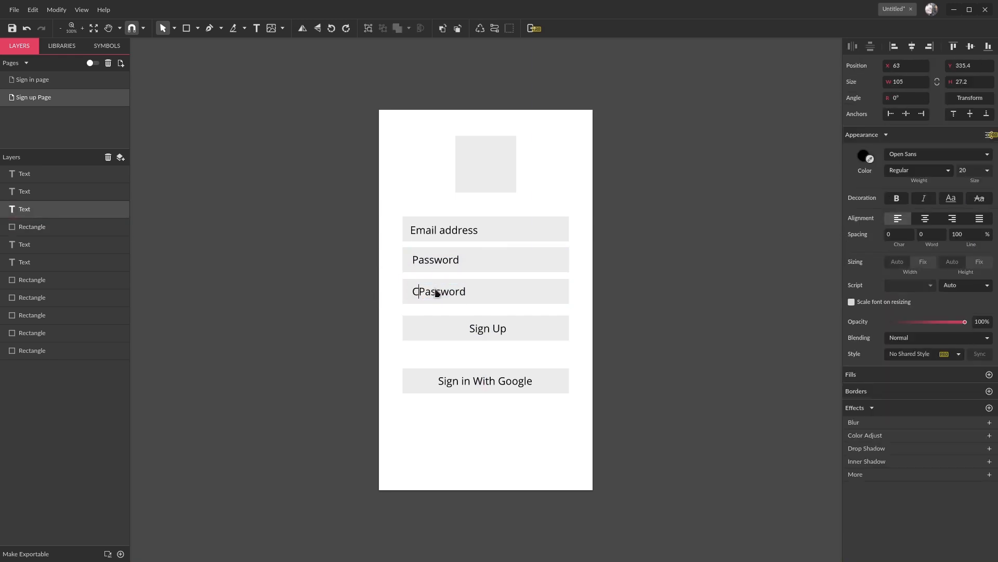
{"action": "type", "text": "irm"}
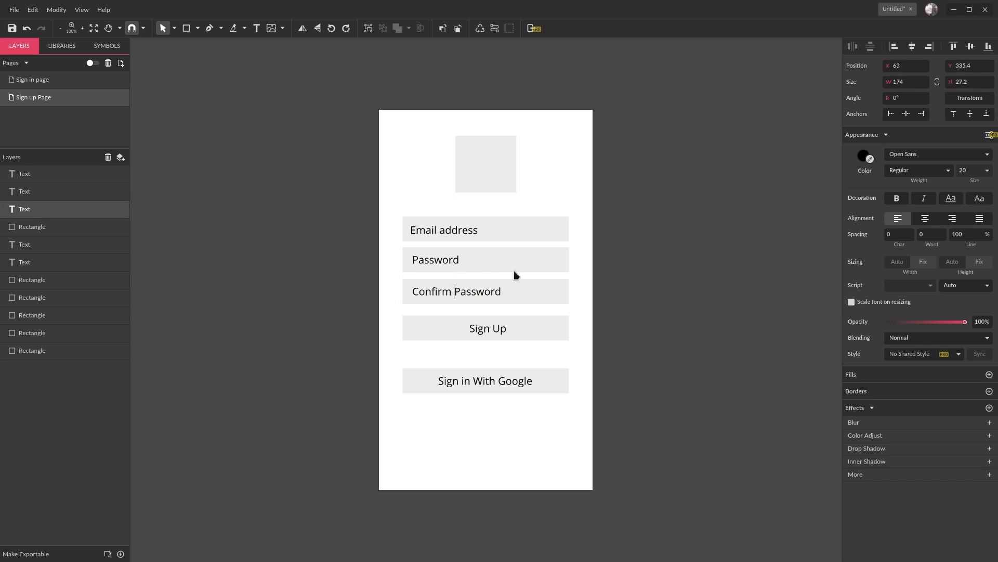
{"action": "key", "text": "shift+Right"}
{"action": "type", "text": "p"}
{"action": "key", "text": "Escape"}
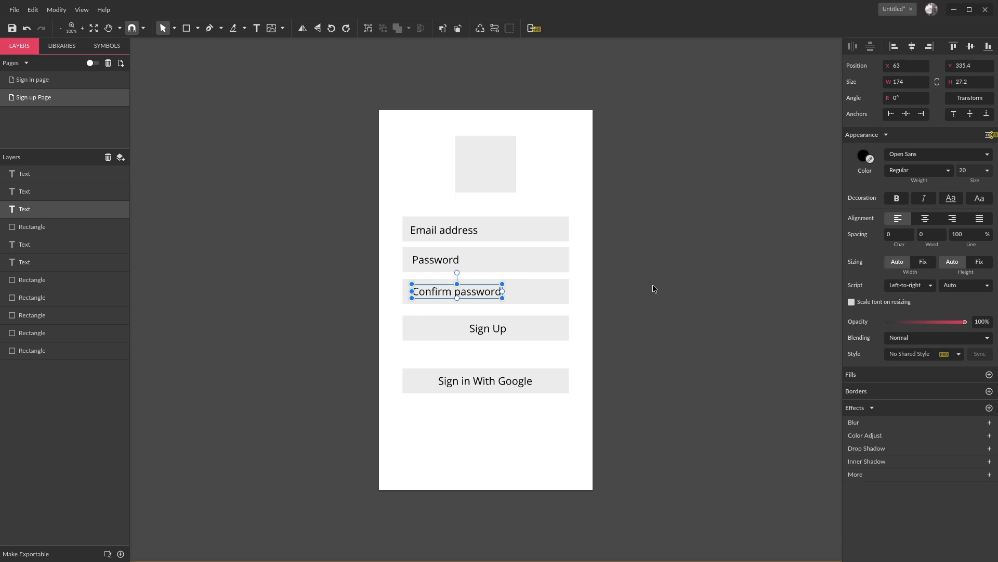